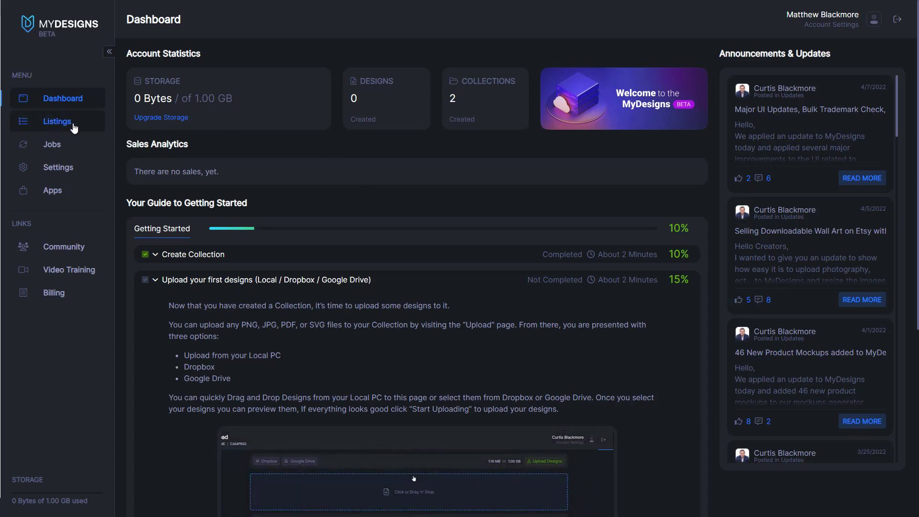
# Go to the Listings page, which shows the empty TEST collection with 0 designs
pyautogui.click(69, 125)
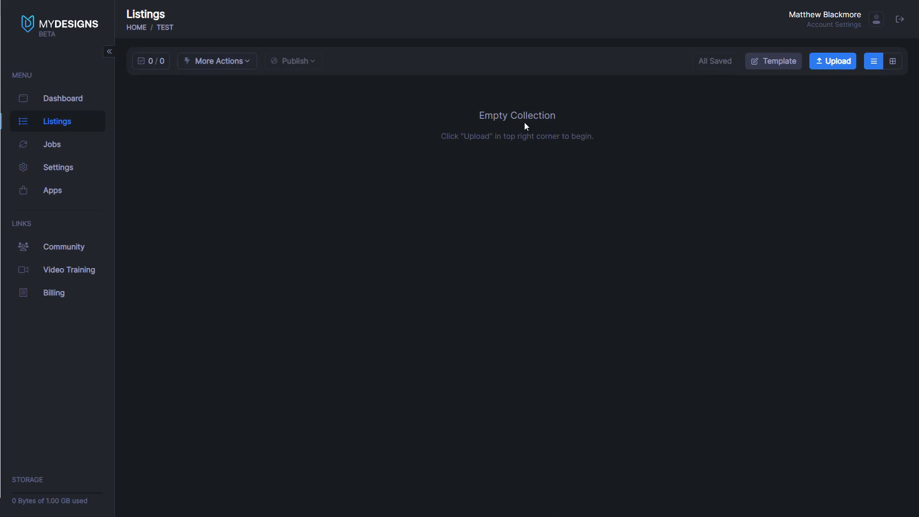
# Create a collection named 'Bundle Test' under Test with the Etsy Digital template, and open it
pyautogui.click(138, 27)
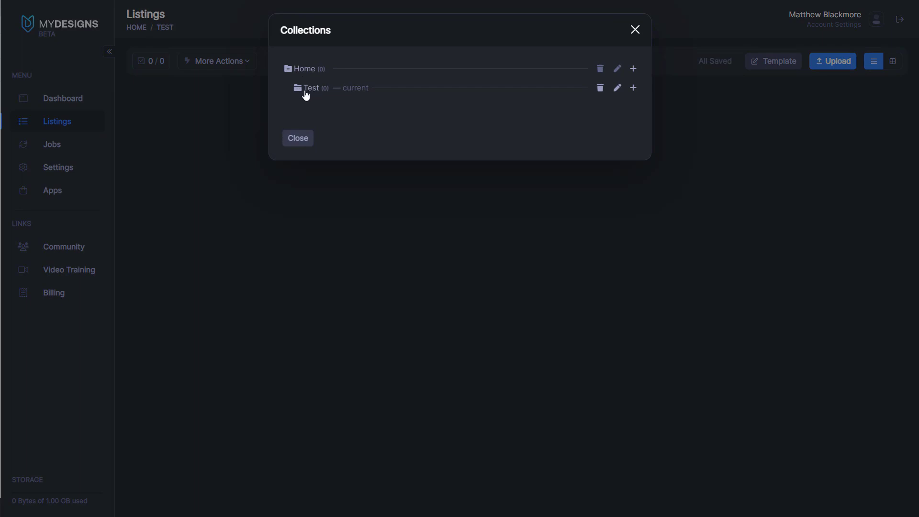
pyautogui.click(632, 90)
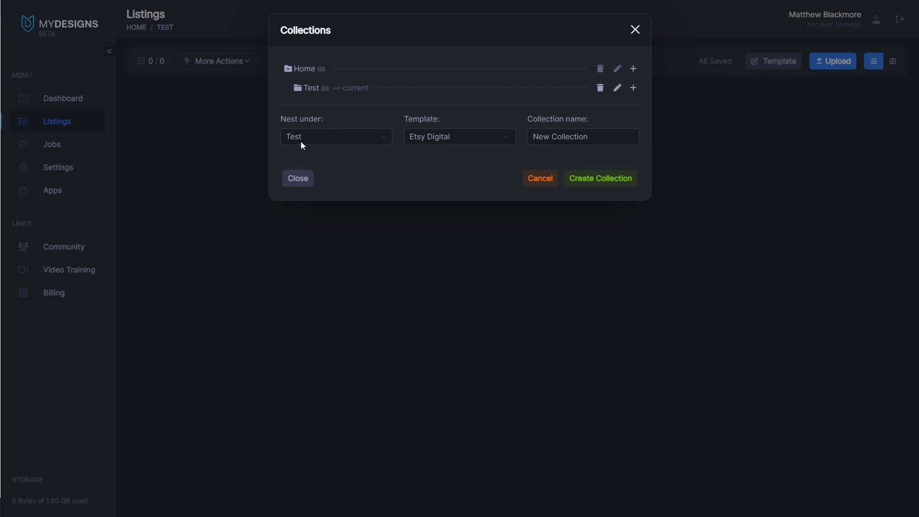
pyautogui.click(443, 137)
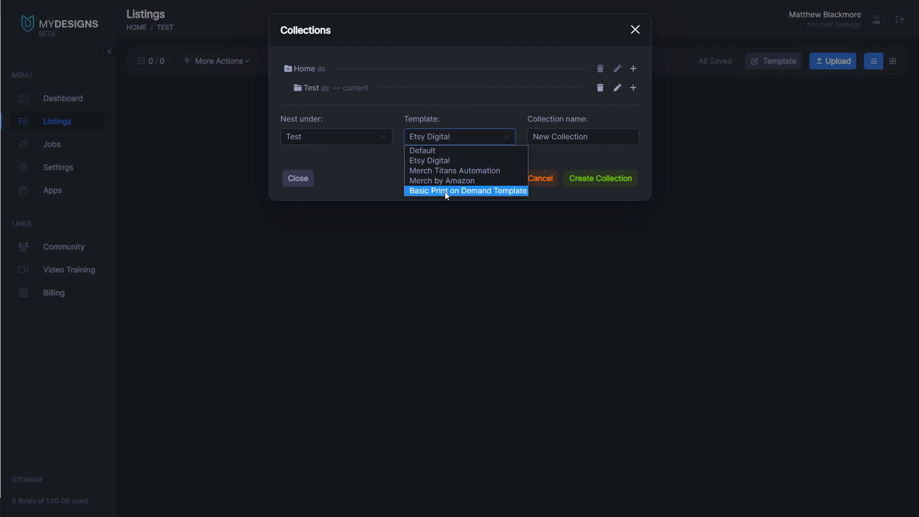
pyautogui.click(495, 160)
pyautogui.press('Tab')
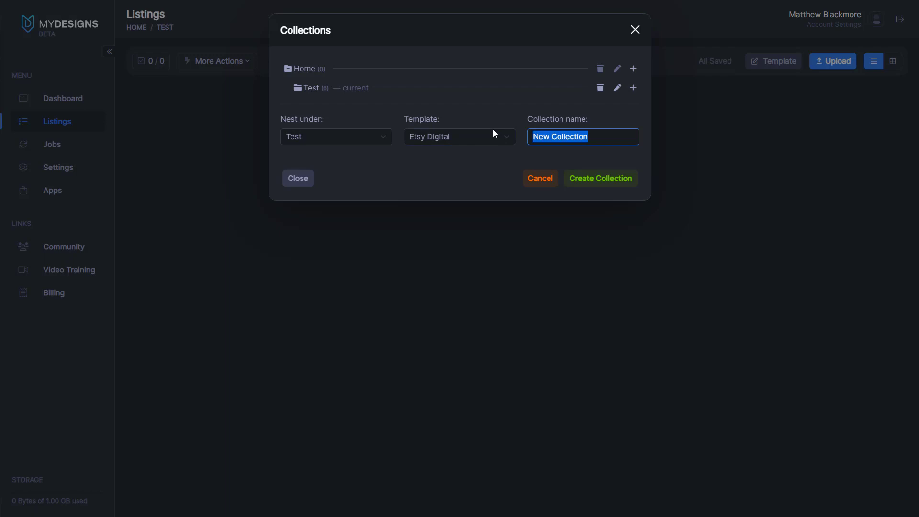
pyautogui.write('B')
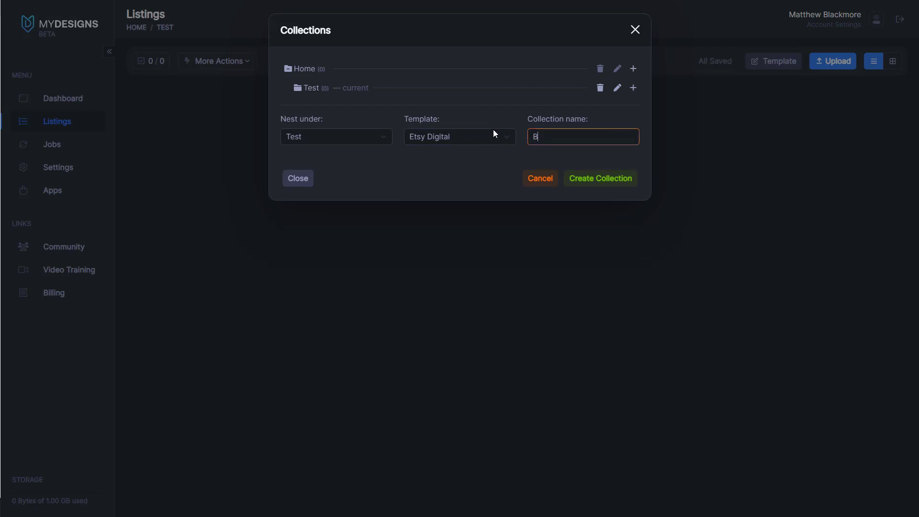
pyautogui.write('undle Test')
pyautogui.click(599, 183)
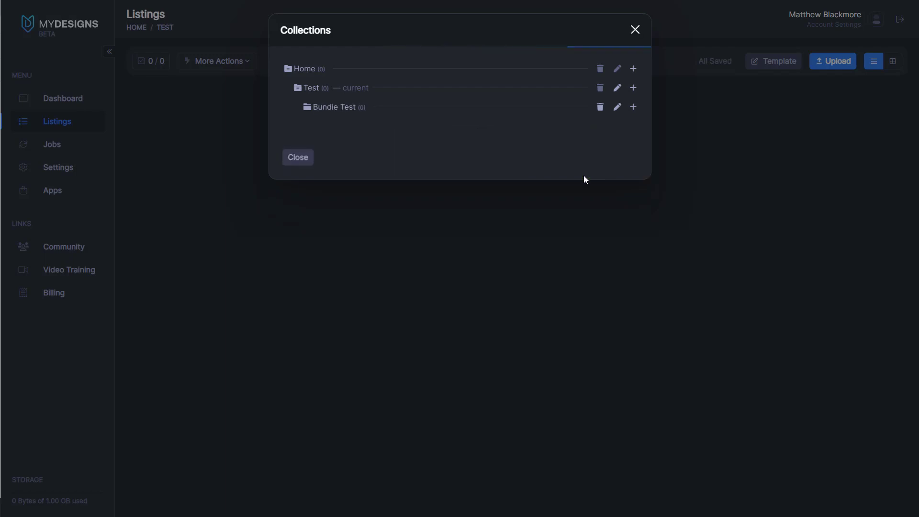
pyautogui.click(325, 110)
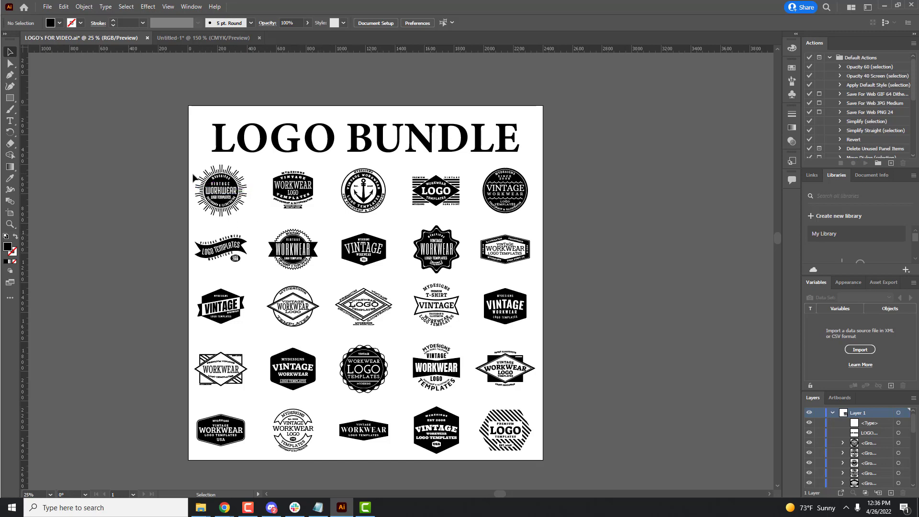
pyautogui.scroll(-1, 540, 222)
pyautogui.scroll(1, 540, 229)
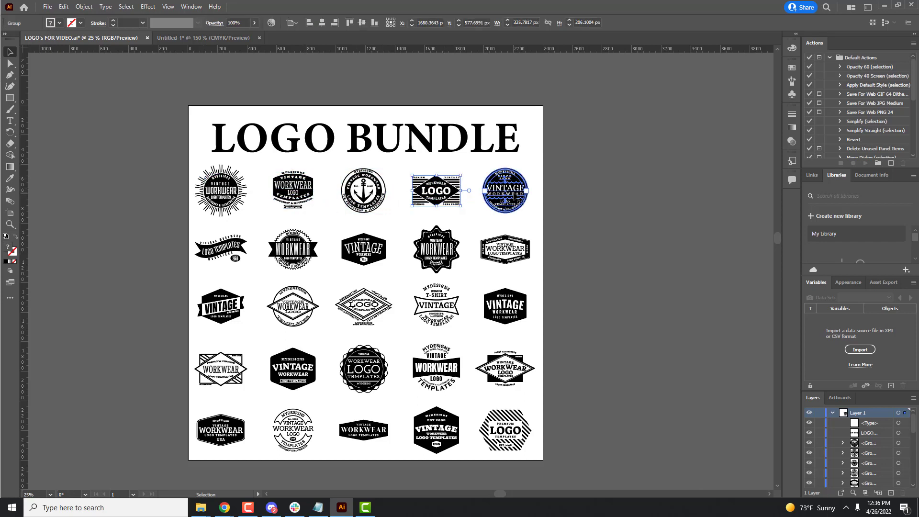
pyautogui.click(524, 249)
pyautogui.scroll(-1, 571, 278)
pyautogui.click(898, 452)
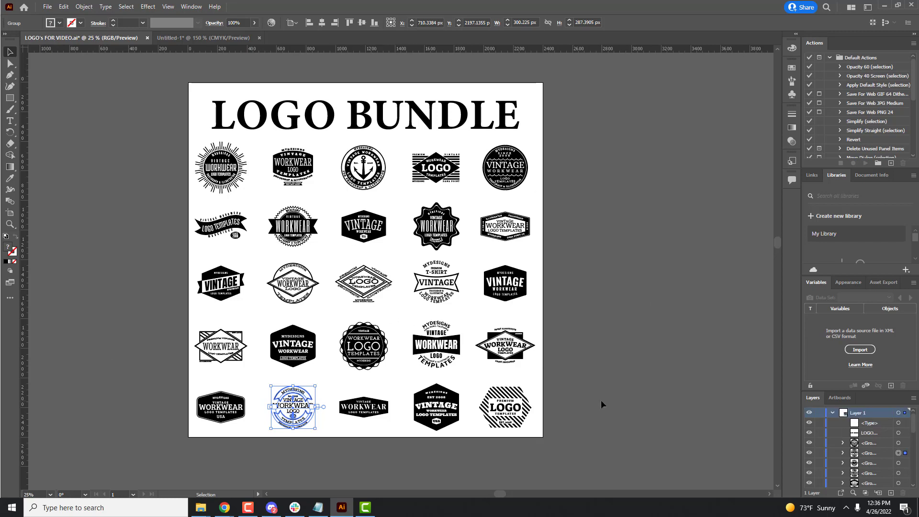
pyautogui.click(635, 361)
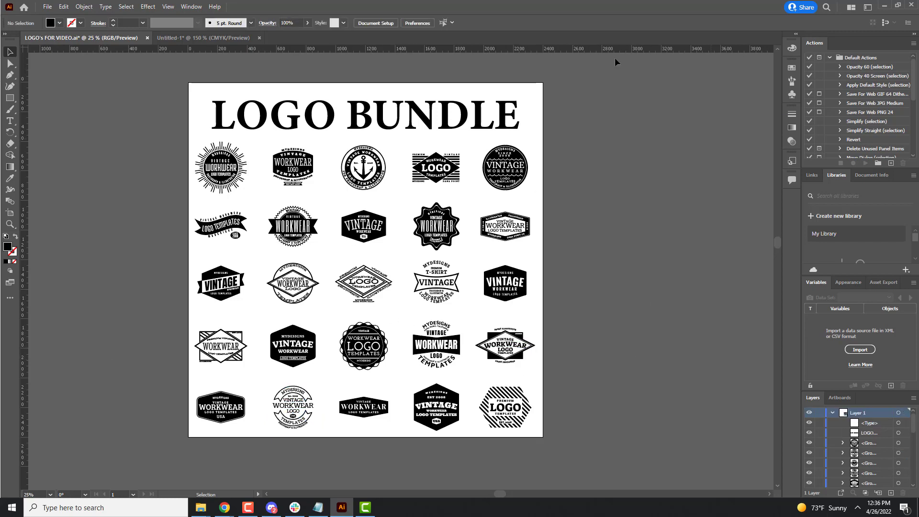
pyautogui.click(176, 36)
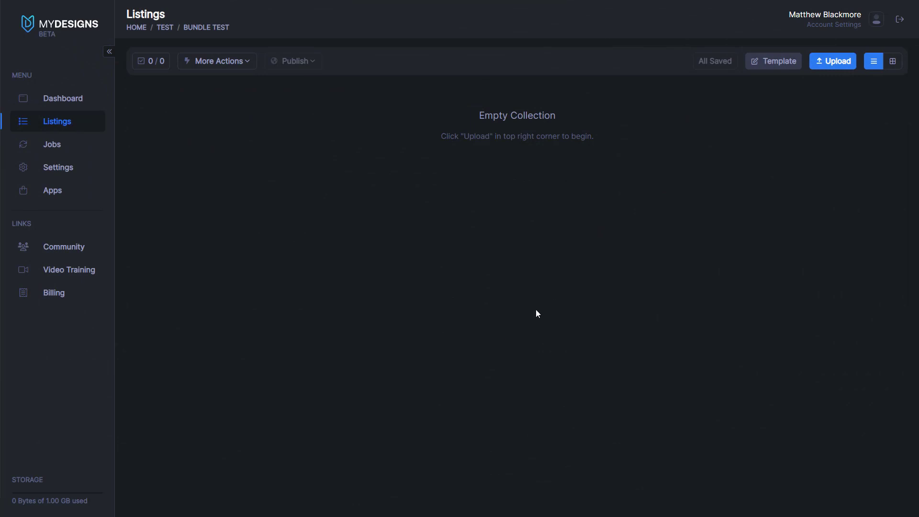
# Upload LOGO BUNDLE PNG.png into Bundle Test as a new ZIP File listing
pyautogui.click(833, 67)
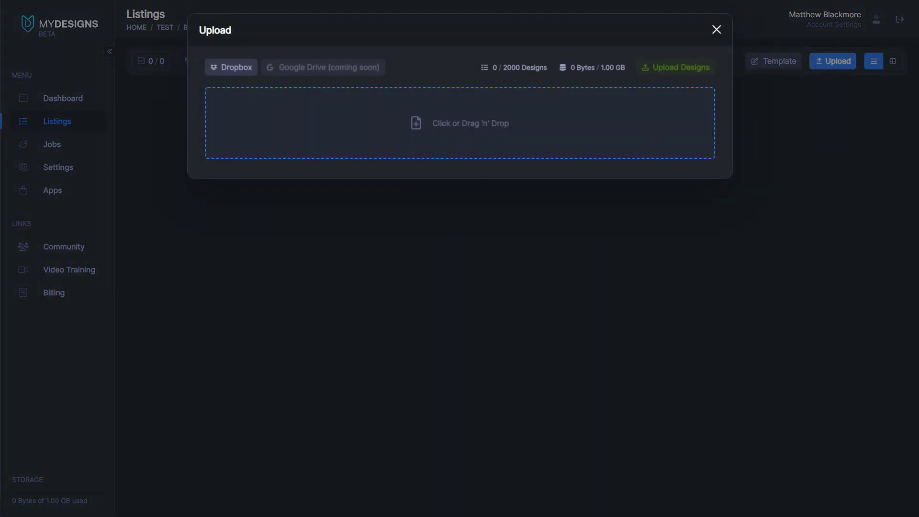
pyautogui.moveTo(218, 162); pyautogui.dragTo(439, 129)
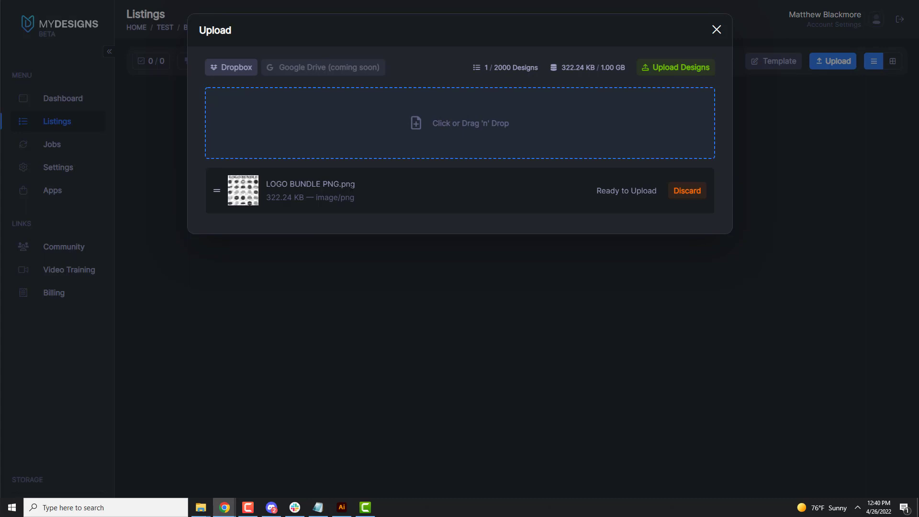
pyautogui.click(681, 67)
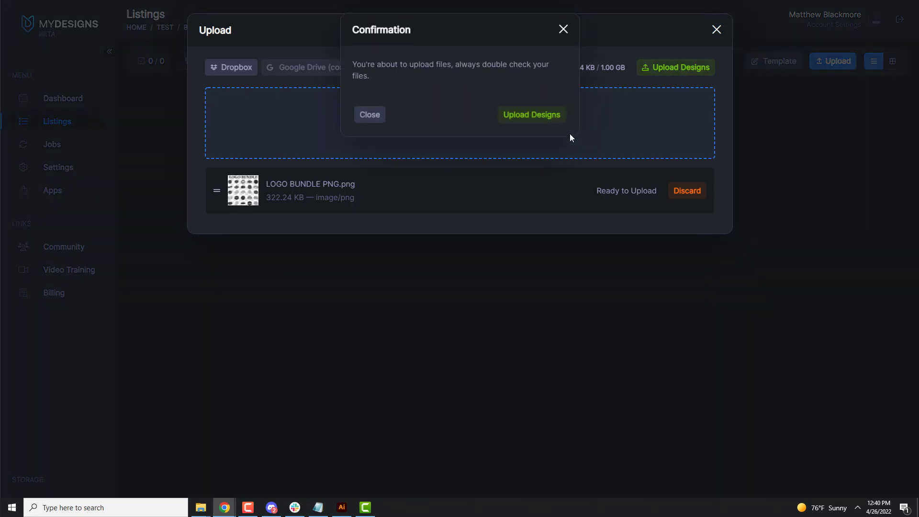
pyautogui.click(531, 115)
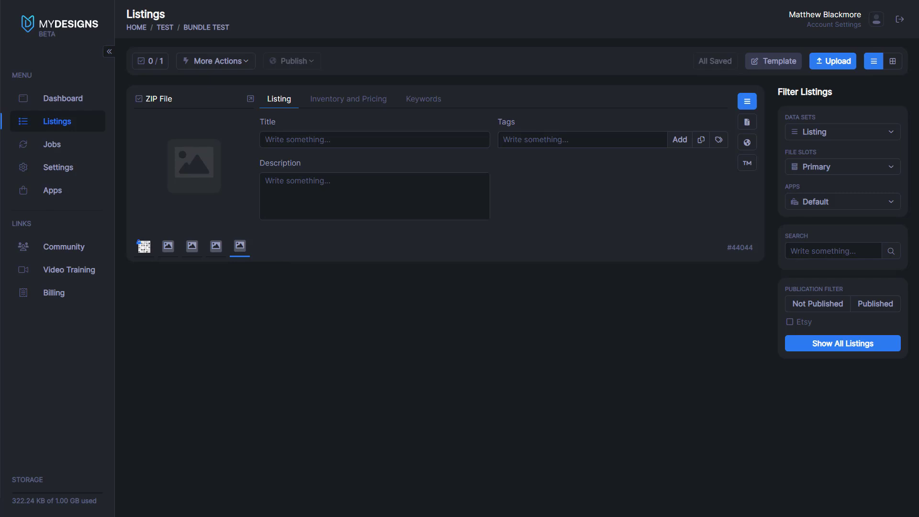
# Attach the LOGO's FOR VIDEO Illustrator file to the ZIP File slot, then view the Primary image
pyautogui.moveTo(0, 169); pyautogui.dragTo(200, 162)
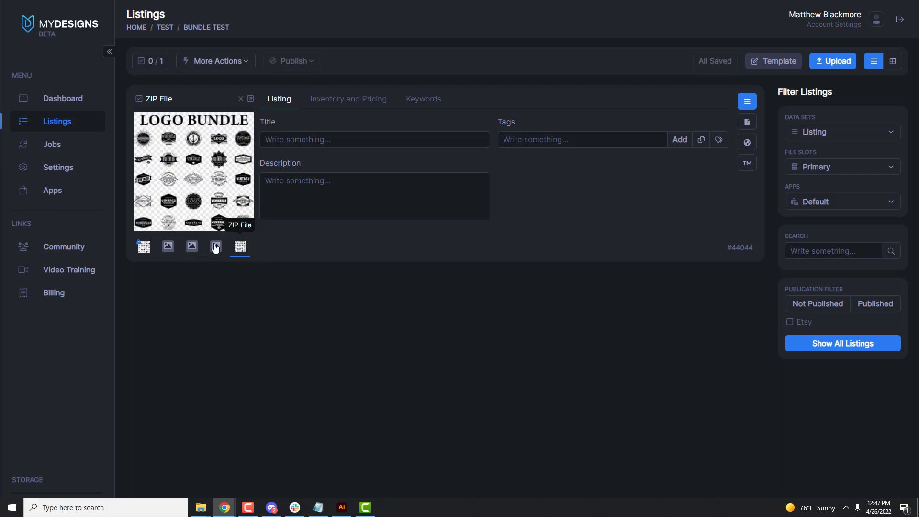
pyautogui.click(144, 246)
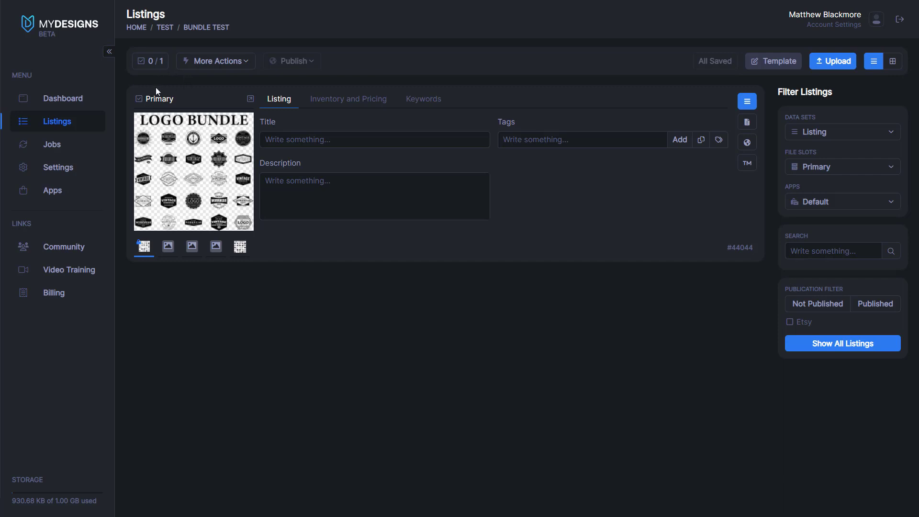
# Select all listings in the Bundle Test collection and bring up the More Actions menu
pyautogui.click(139, 98)
pyautogui.click(138, 99)
pyautogui.click(156, 66)
pyautogui.click(158, 114)
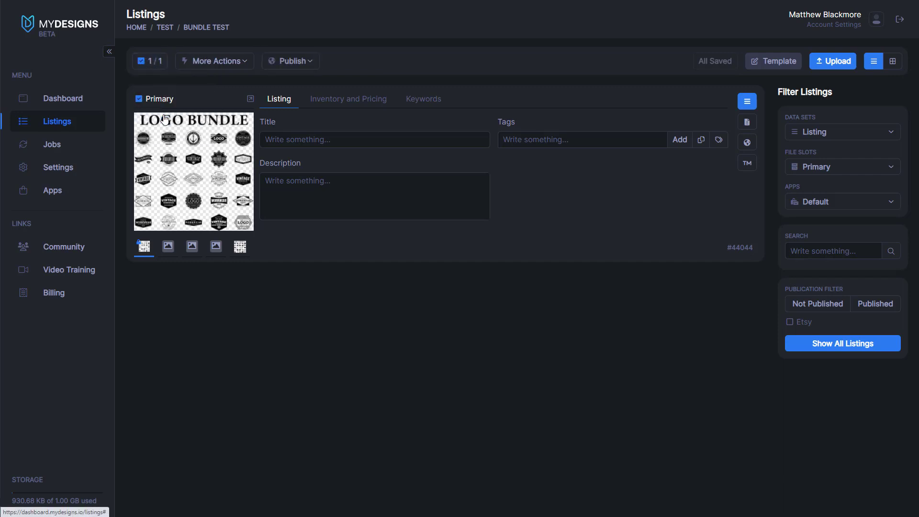
pyautogui.click(219, 68)
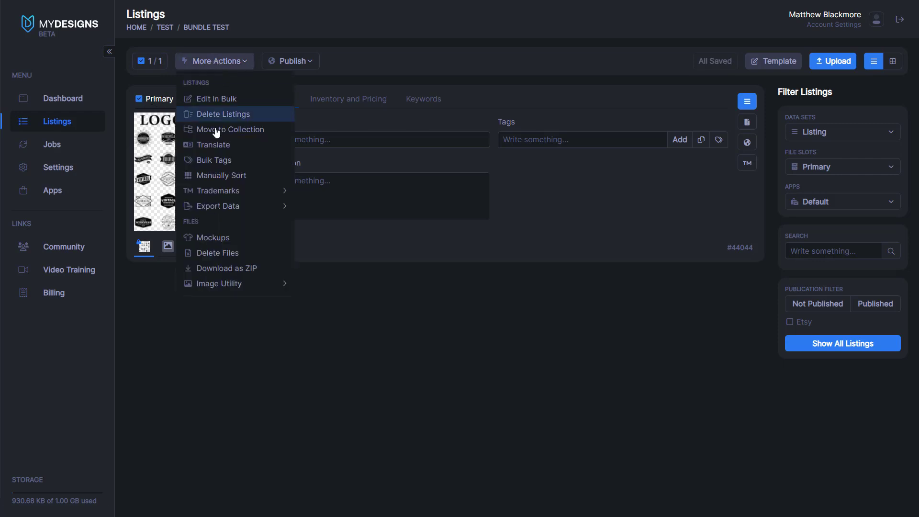
# Start a mockup that reads from the Primary slot and writes to the Mockup 1 slot
pyautogui.click(214, 239)
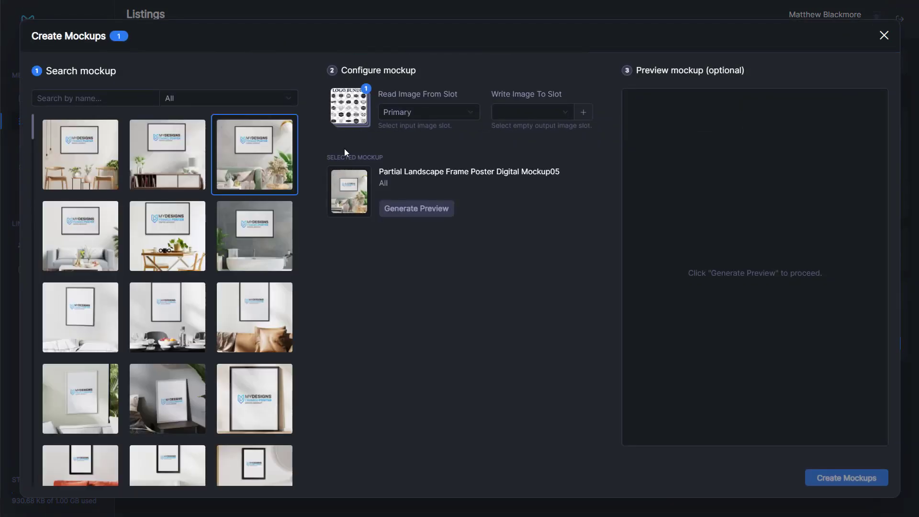
pyautogui.click(406, 111)
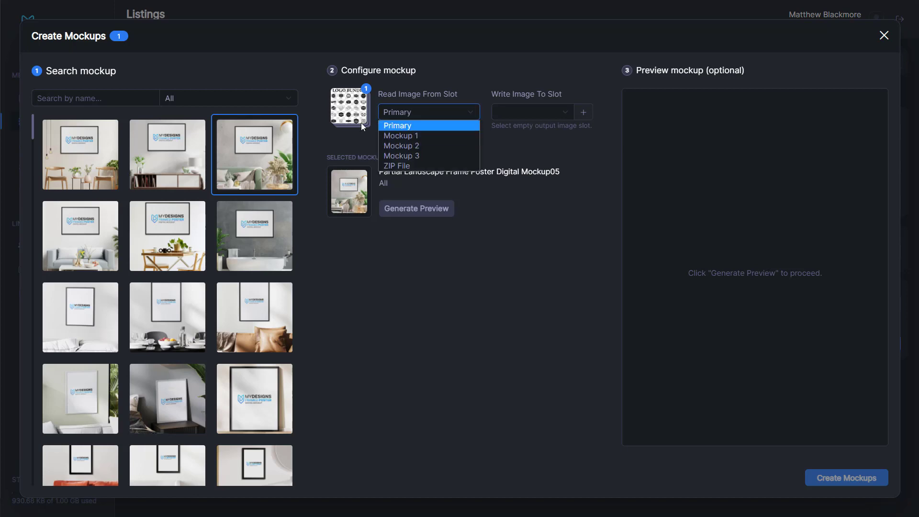
pyautogui.click(387, 122)
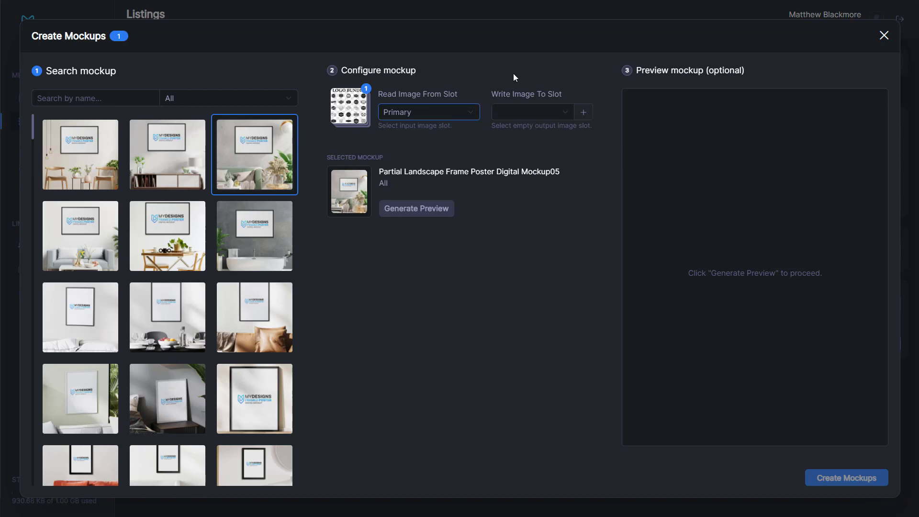
pyautogui.click(524, 108)
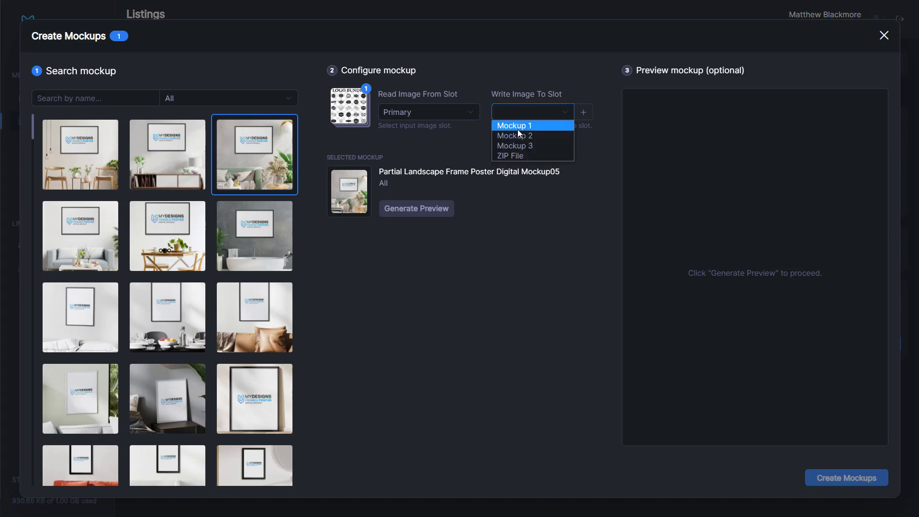
pyautogui.click(521, 128)
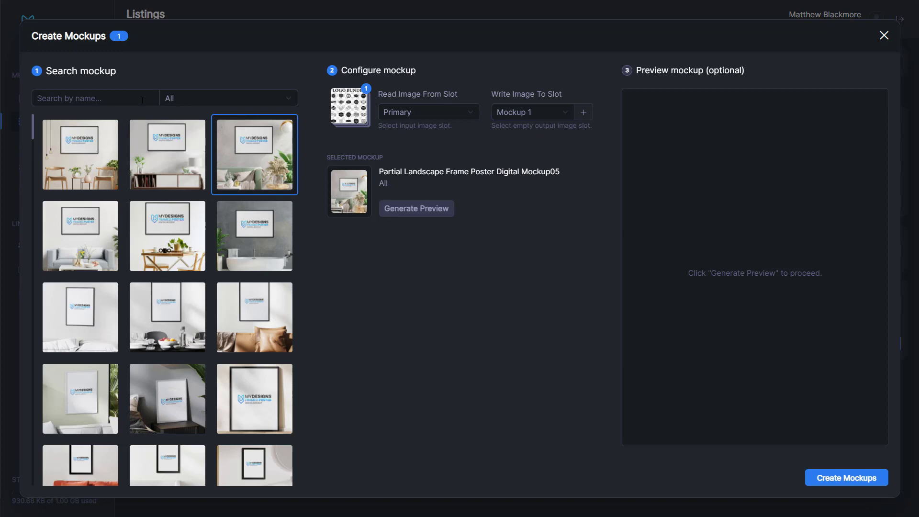
pyautogui.click(184, 99)
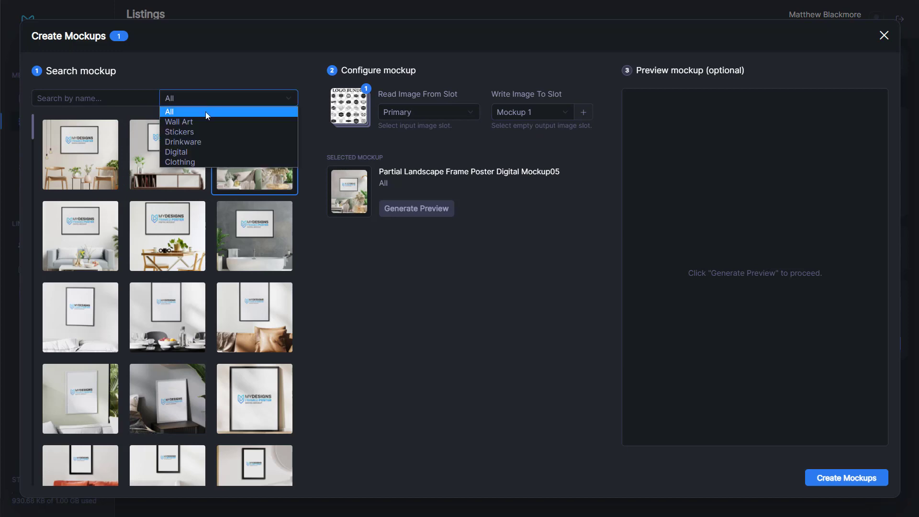
# Preview the logo bundle on the Digital category's Wood Digital Mockup, keywords None, then create it
pyautogui.click(201, 158)
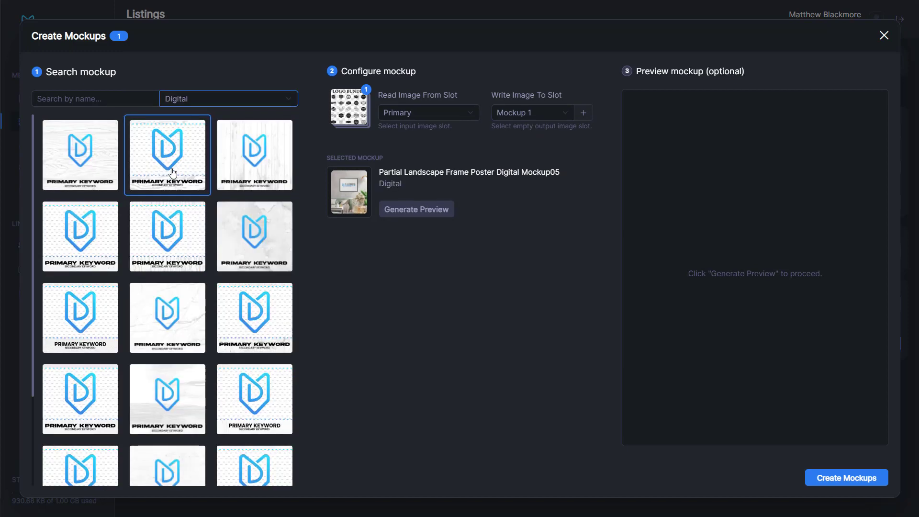
pyautogui.scroll(-1, 176, 184)
pyautogui.scroll(3, 213, 246)
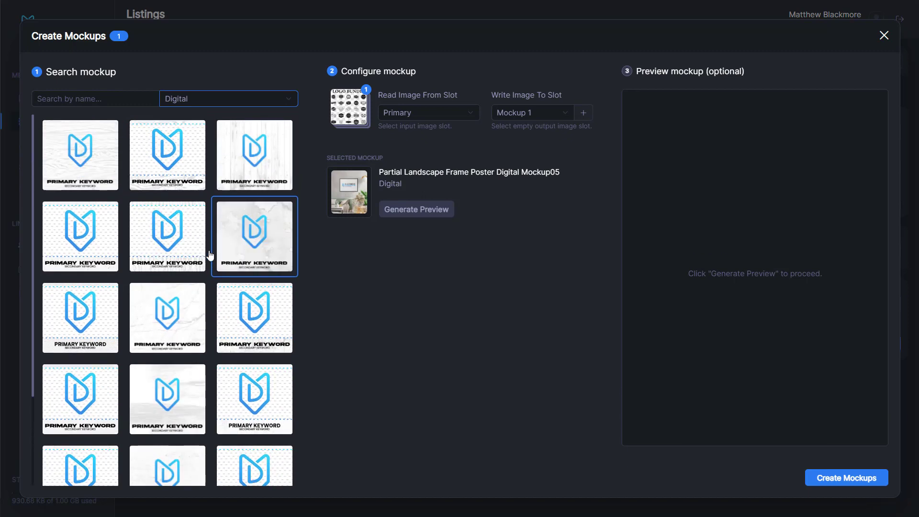
pyautogui.click(84, 152)
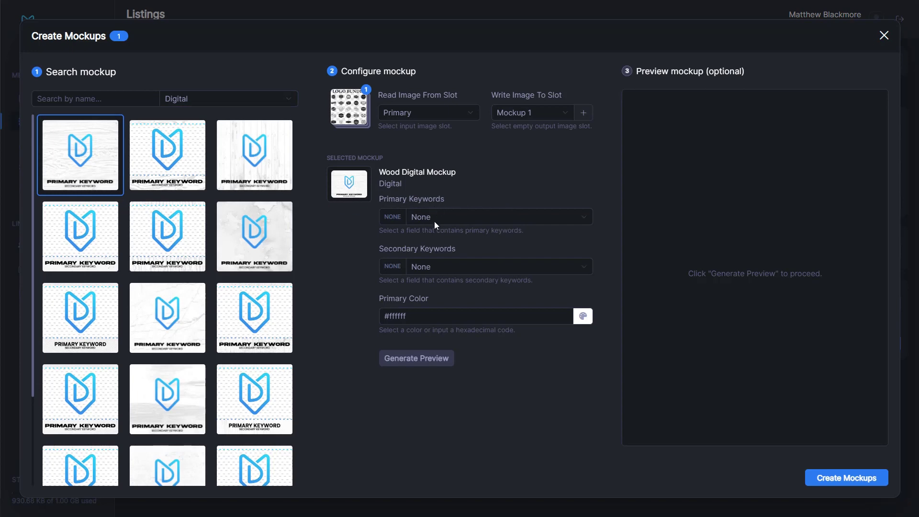
pyautogui.click(446, 217)
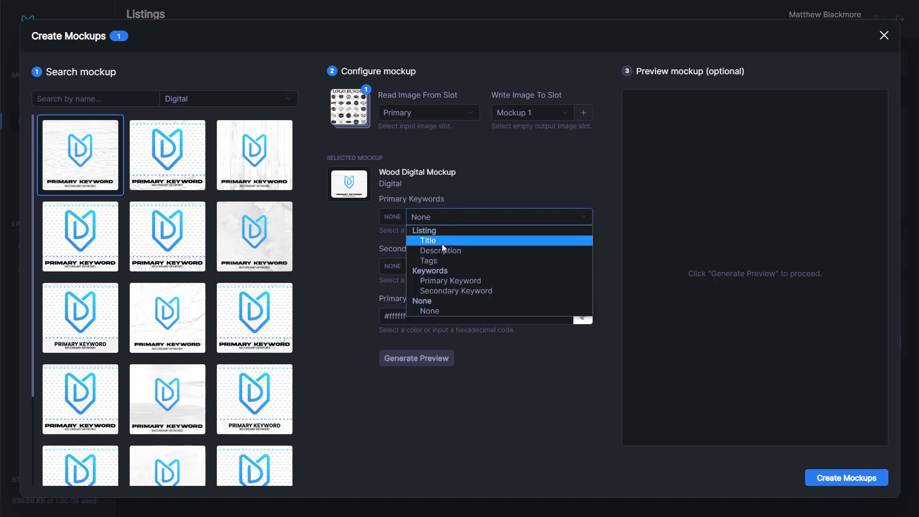
pyautogui.click(423, 216)
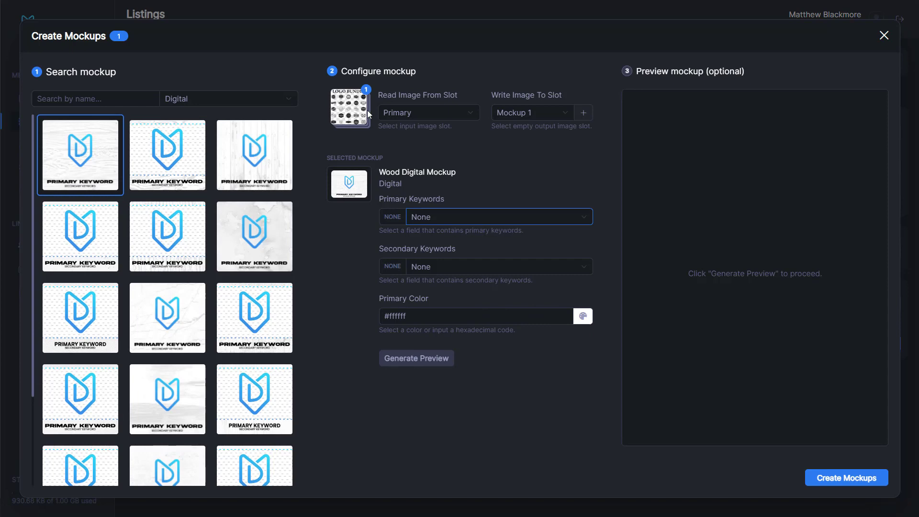
pyautogui.click(466, 359)
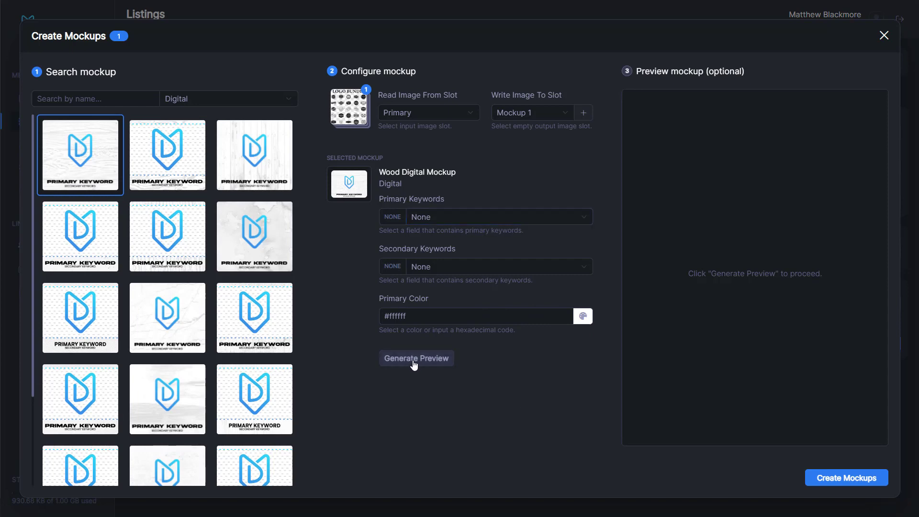
pyautogui.click(418, 365)
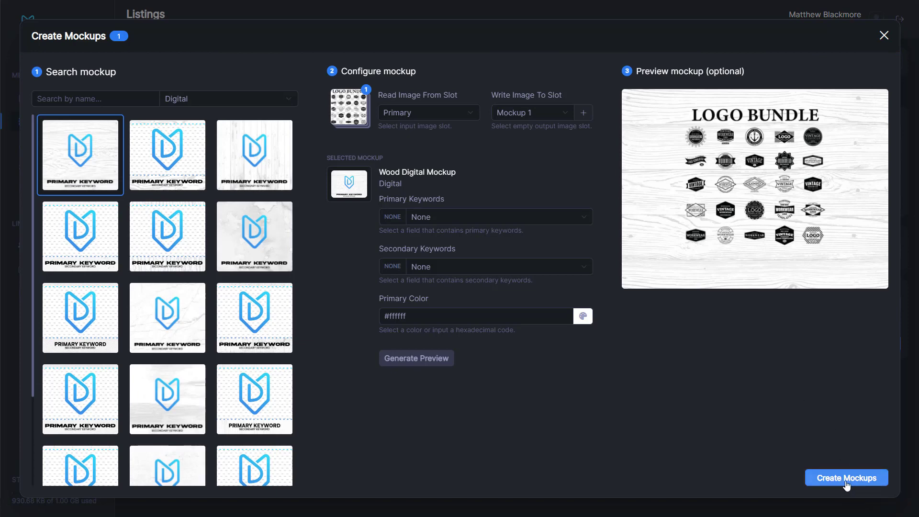
pyautogui.click(845, 481)
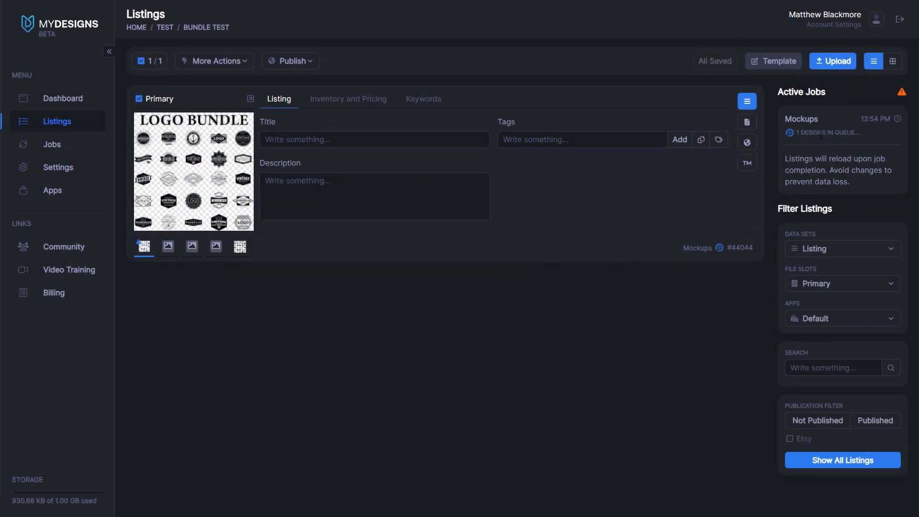
# Check the wood mockup in the Mockup 1 file slot, then switch the display back to Primary
pyautogui.click(168, 246)
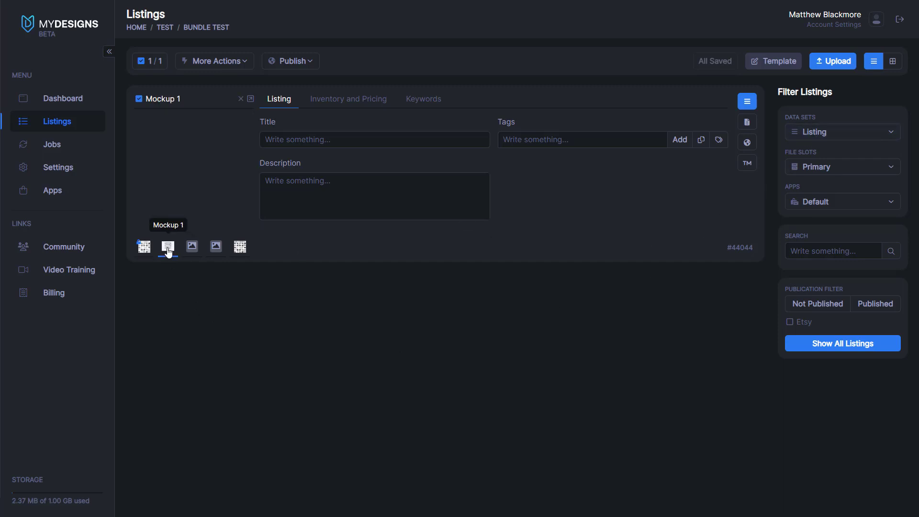
pyautogui.click(821, 167)
pyautogui.click(818, 204)
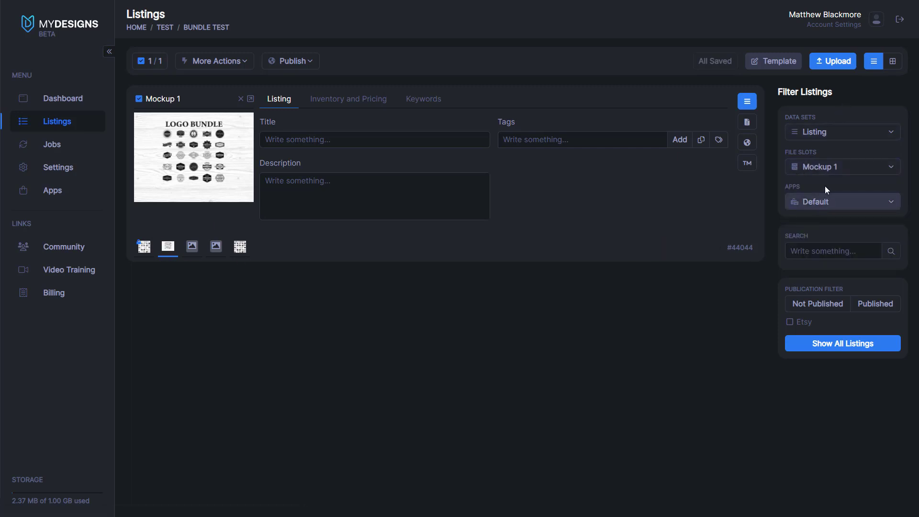
pyautogui.click(823, 132)
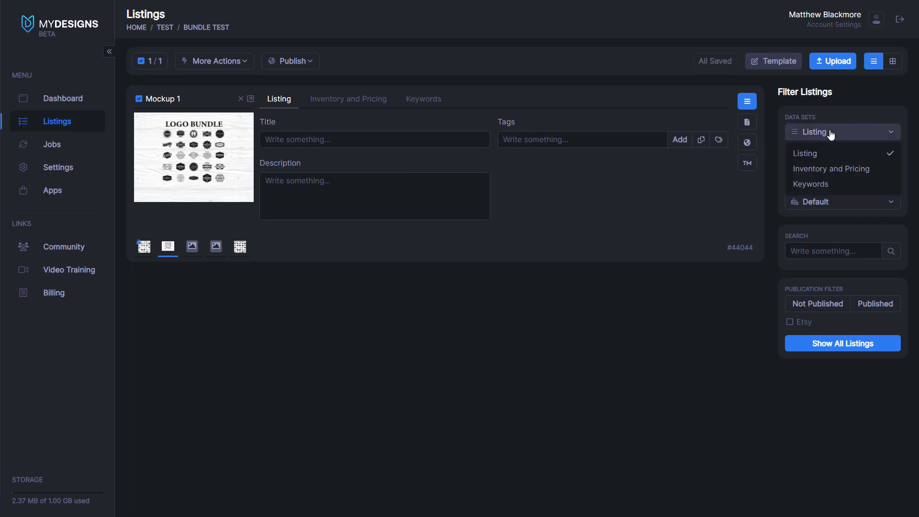
pyautogui.click(835, 132)
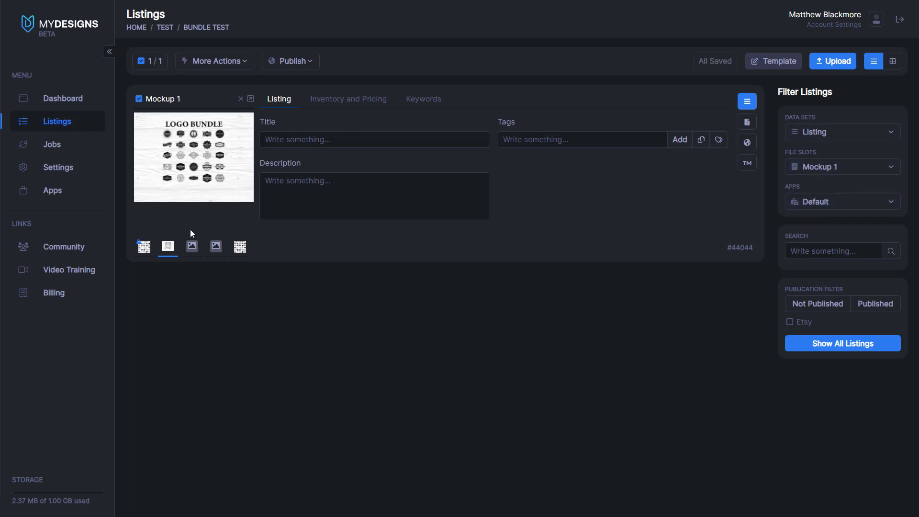
pyautogui.click(808, 169)
pyautogui.click(808, 185)
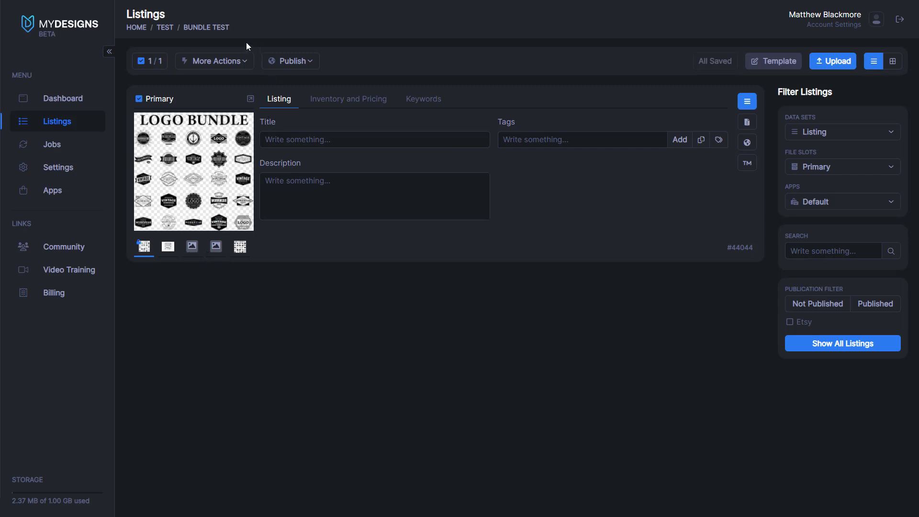
pyautogui.click(216, 61)
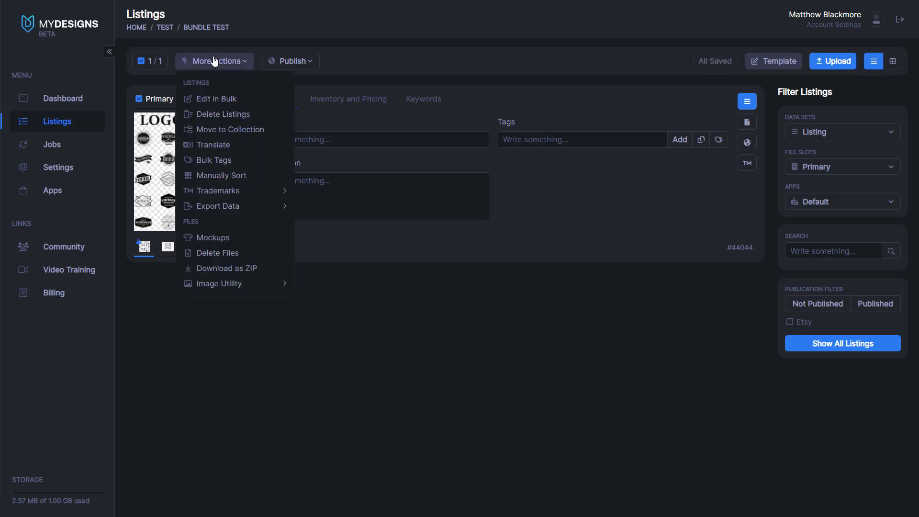
# Create a Gouache Digital Mockup that reads the Primary image and writes to Mockup 2
pyautogui.click(215, 241)
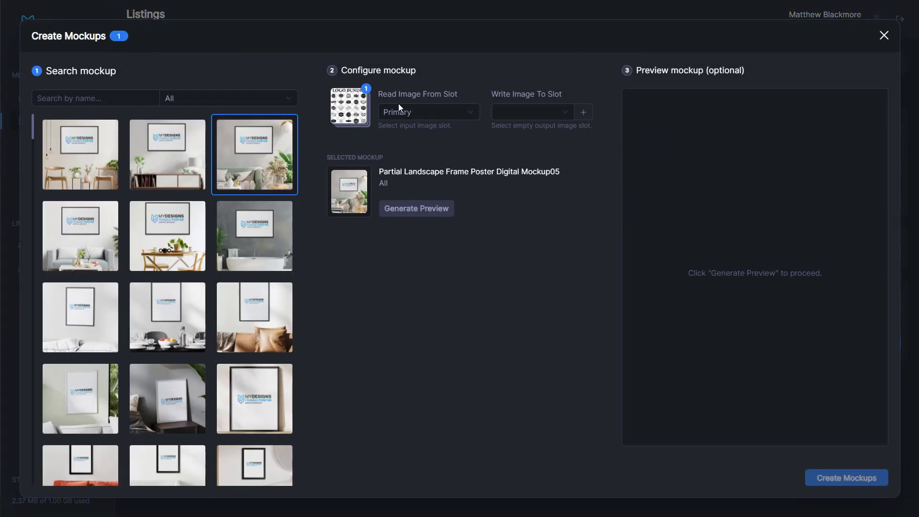
pyautogui.click(166, 100)
pyautogui.click(186, 150)
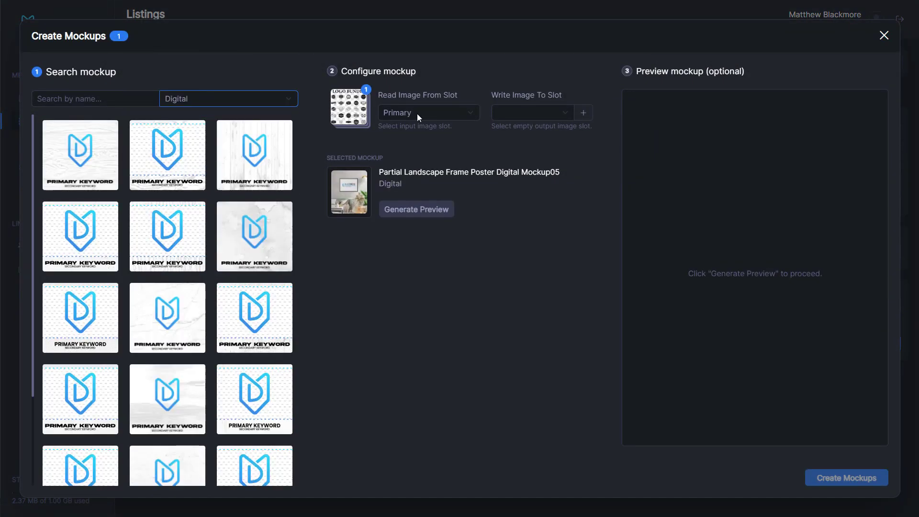
pyautogui.click(421, 112)
pyautogui.click(402, 127)
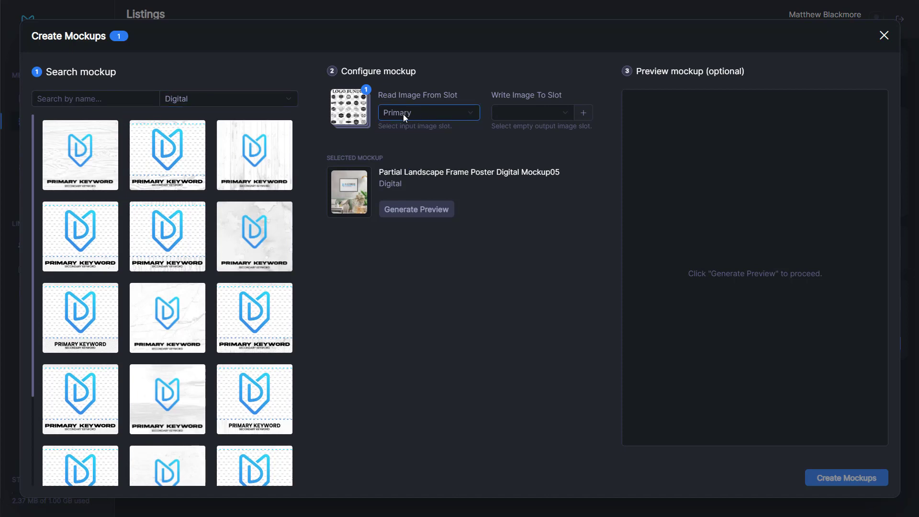
pyautogui.click(536, 113)
pyautogui.click(530, 137)
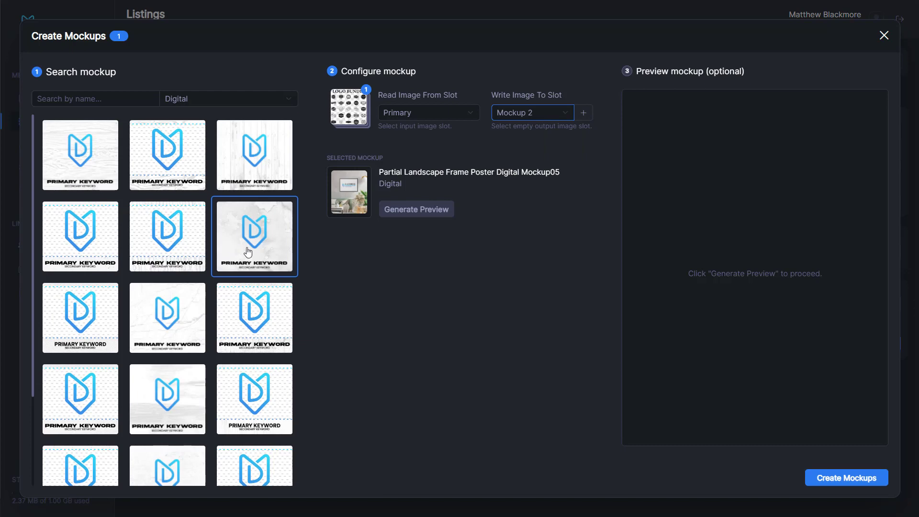
pyautogui.scroll(-2, 246, 252)
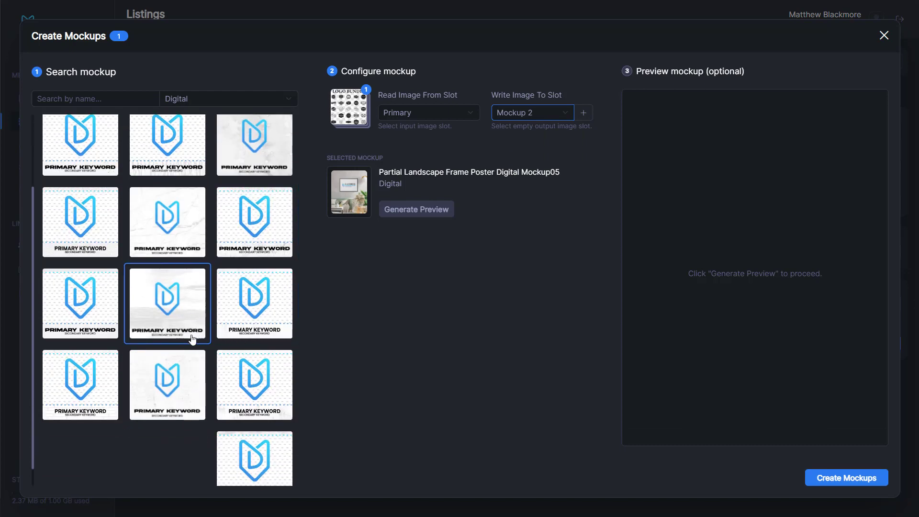
pyautogui.click(181, 318)
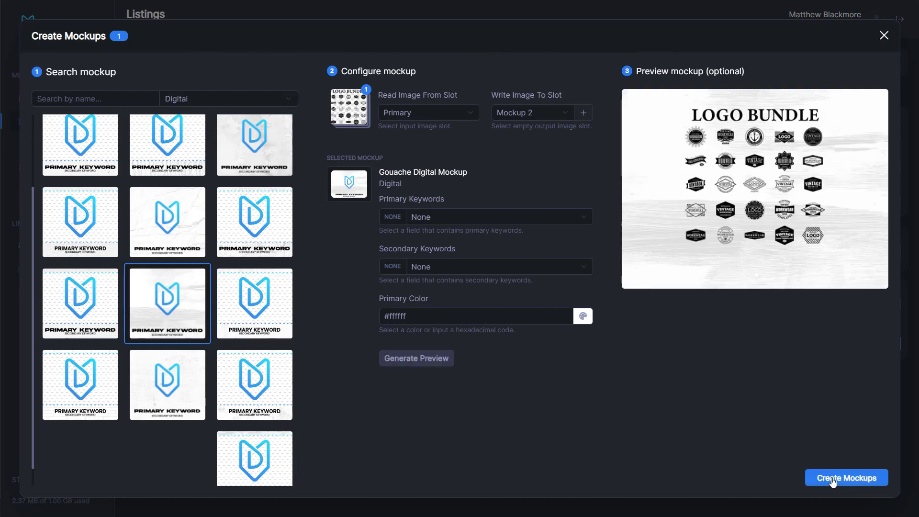
pyautogui.click(832, 478)
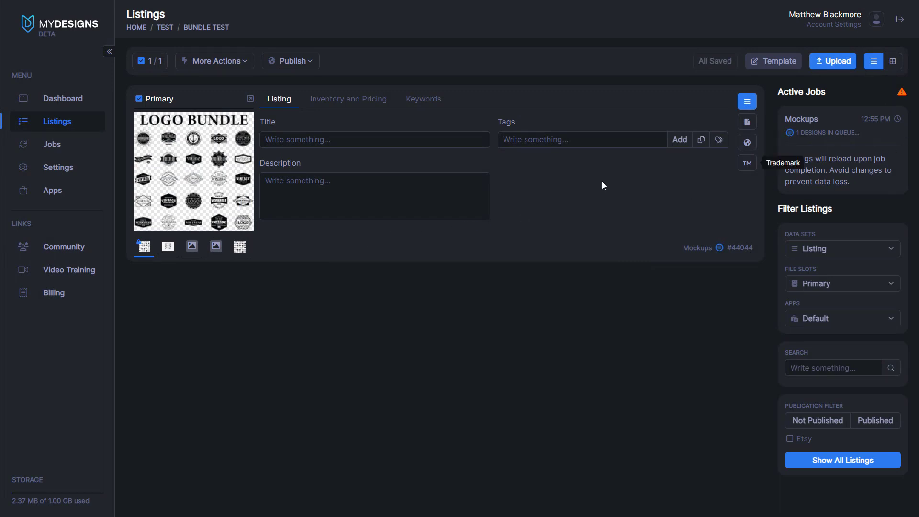
# View the newly generated Gouache mockup in the listing's Mockup 2 slot
pyautogui.click(191, 246)
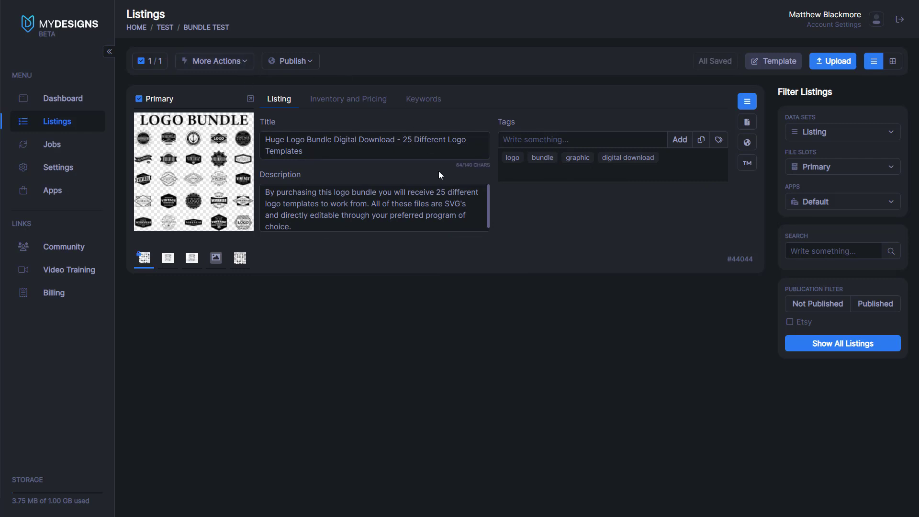
# Start a digital Etsy publish that sells the ZIP File slot only, with Primary deselected
pyautogui.click(304, 67)
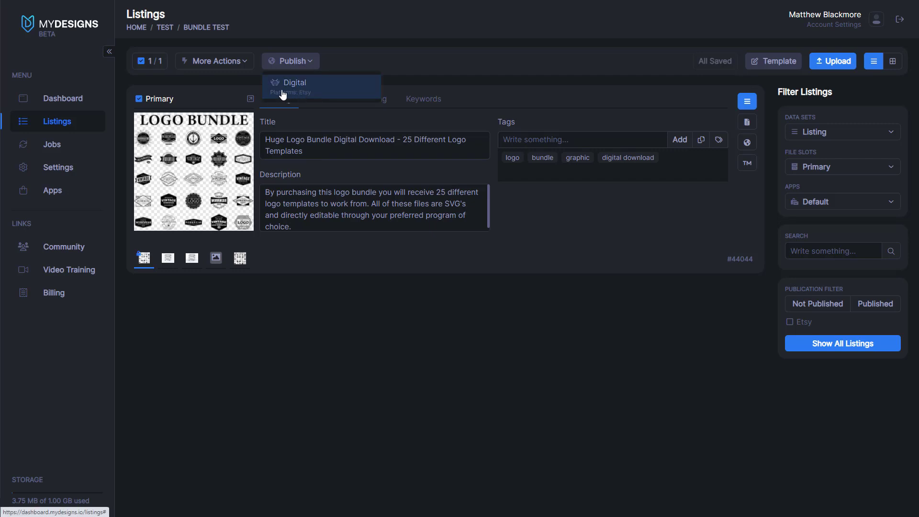
pyautogui.click(308, 85)
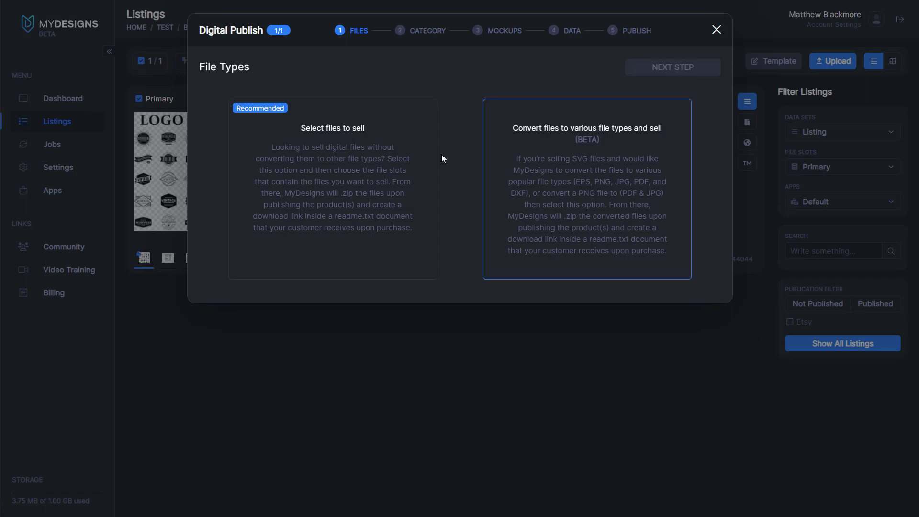
pyautogui.click(370, 143)
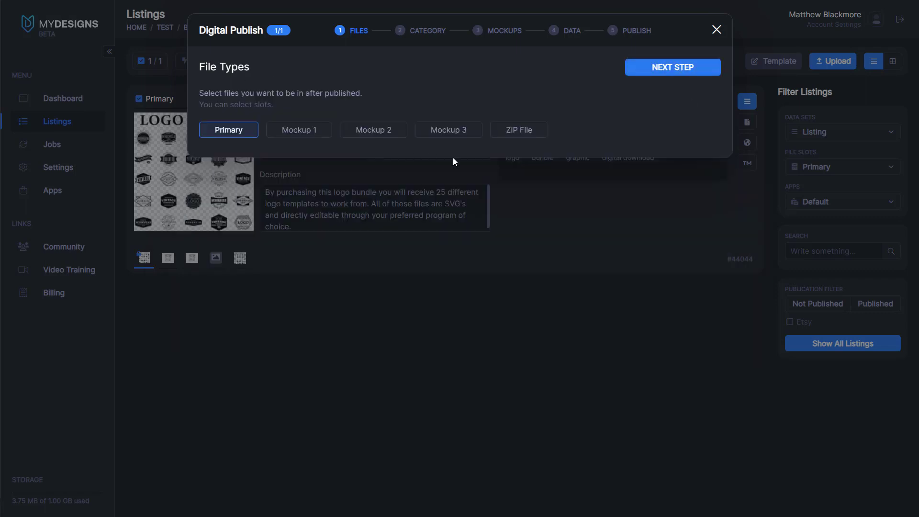
pyautogui.click(539, 134)
pyautogui.click(535, 128)
pyautogui.click(529, 135)
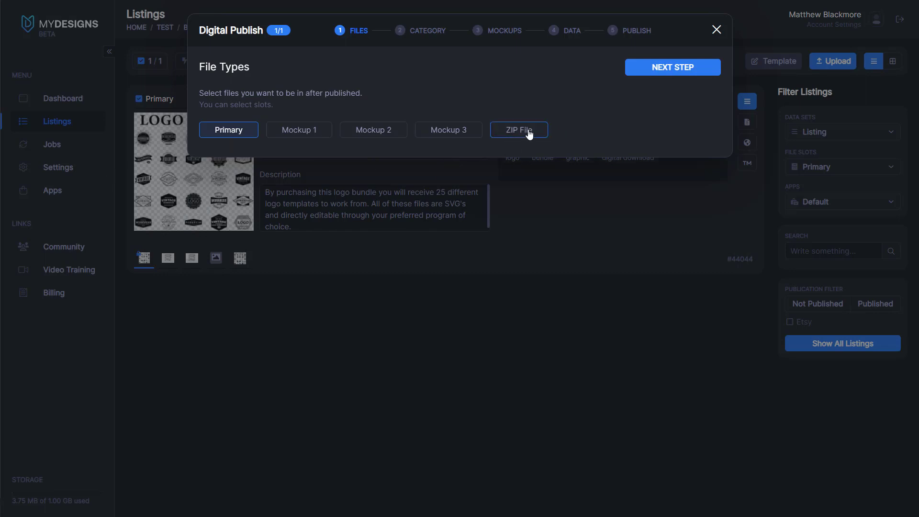
pyautogui.click(221, 138)
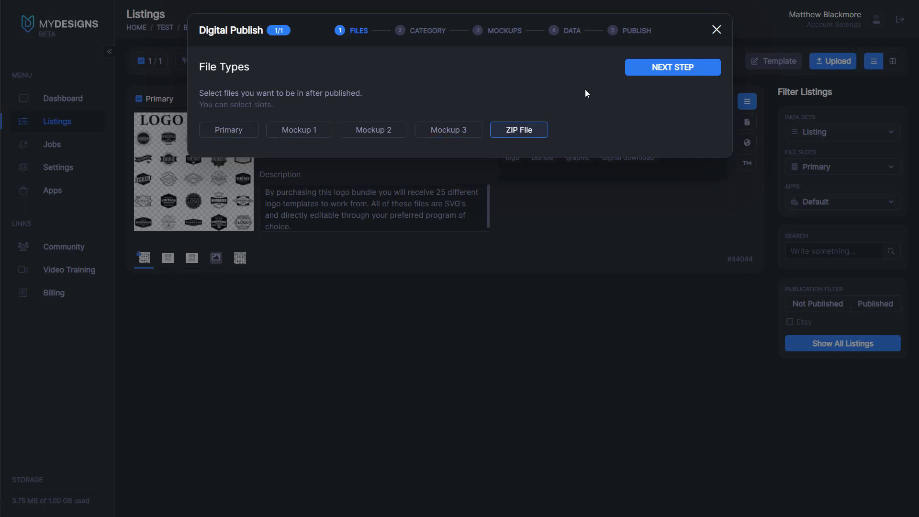
pyautogui.click(667, 77)
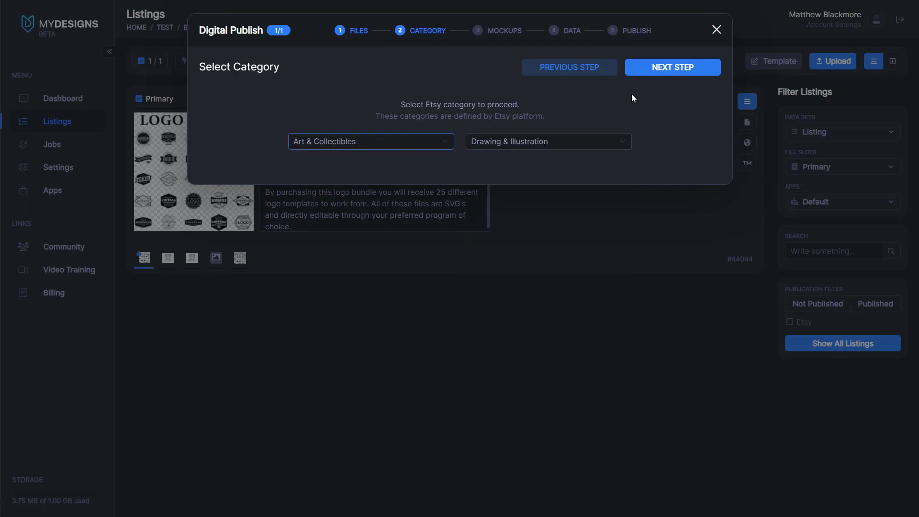
# Pick Mockup 1 as the primary listing image and add Mockup 2
pyautogui.click(665, 72)
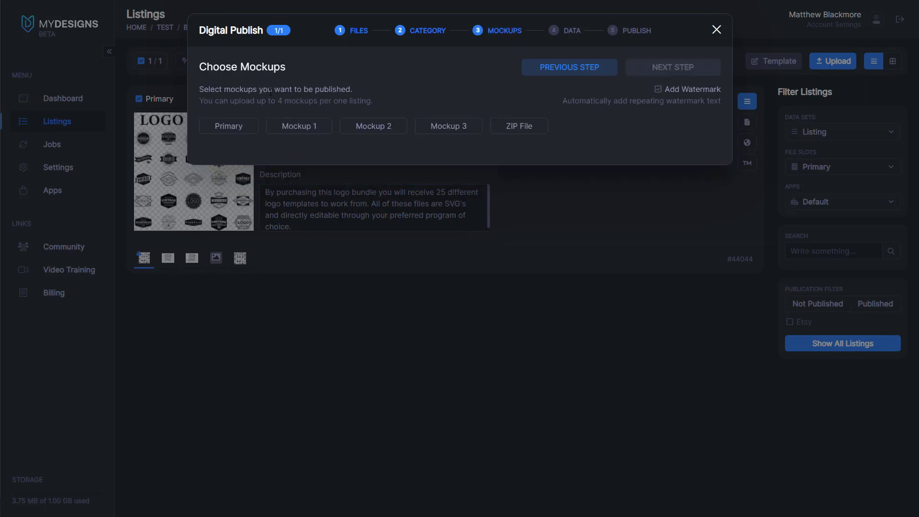
pyautogui.click(302, 125)
pyautogui.click(381, 127)
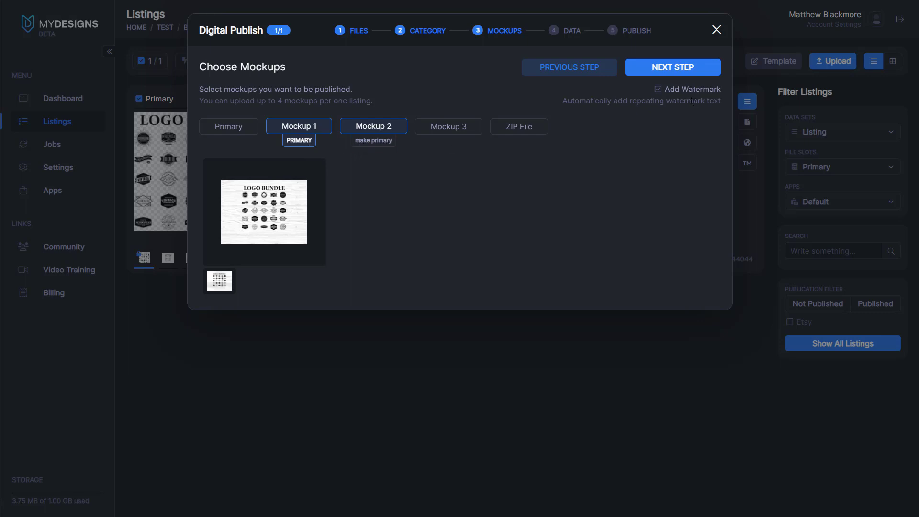
# Try the Add Watermark option with empty text, then turn it back off
pyautogui.click(658, 90)
pyautogui.click(625, 91)
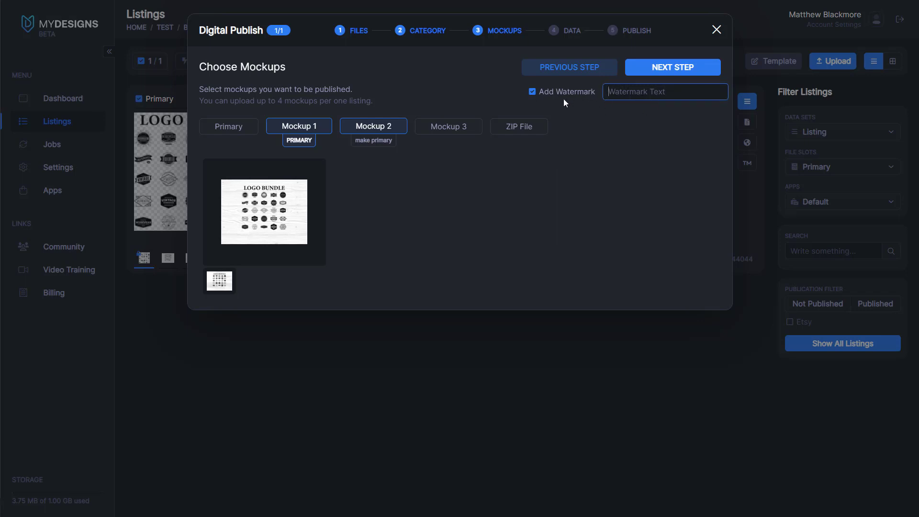
pyautogui.click(527, 91)
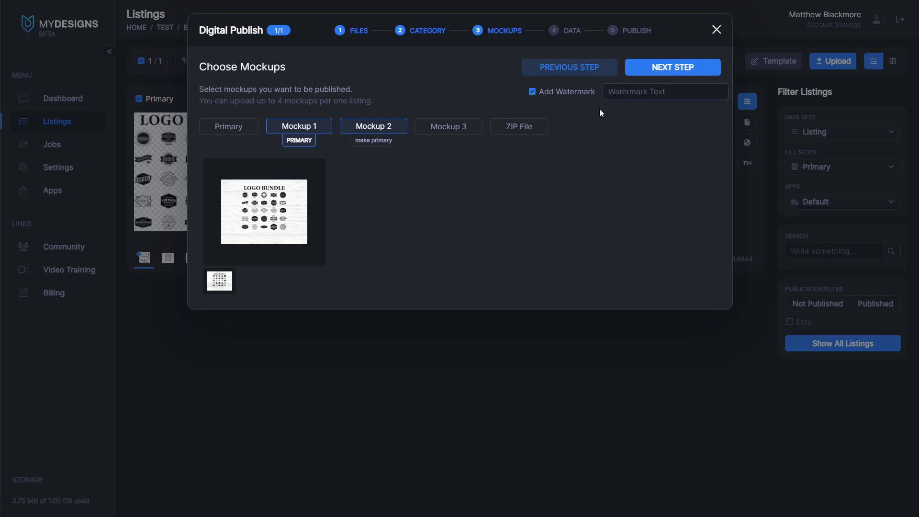
pyautogui.click(532, 93)
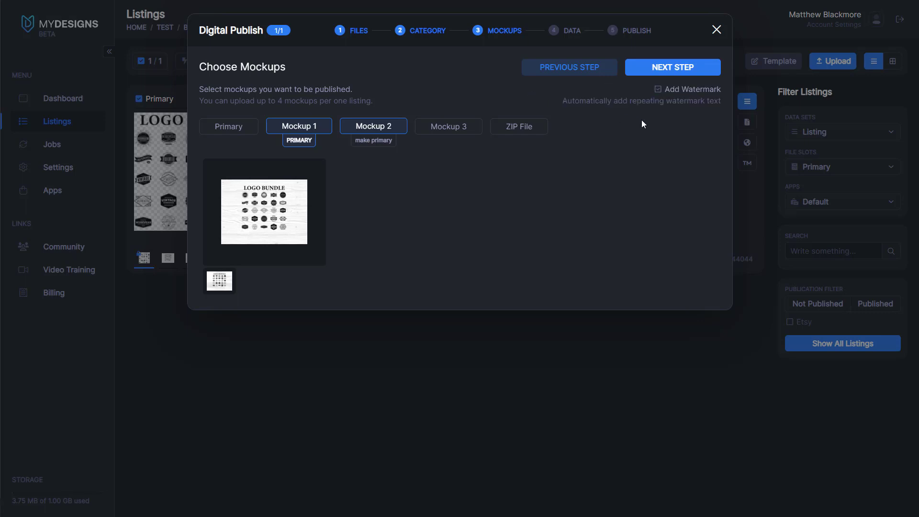
# Pass the Data and Preview steps and publish the $5.99, quantity-999 listing as an Etsy draft
pyautogui.click(663, 69)
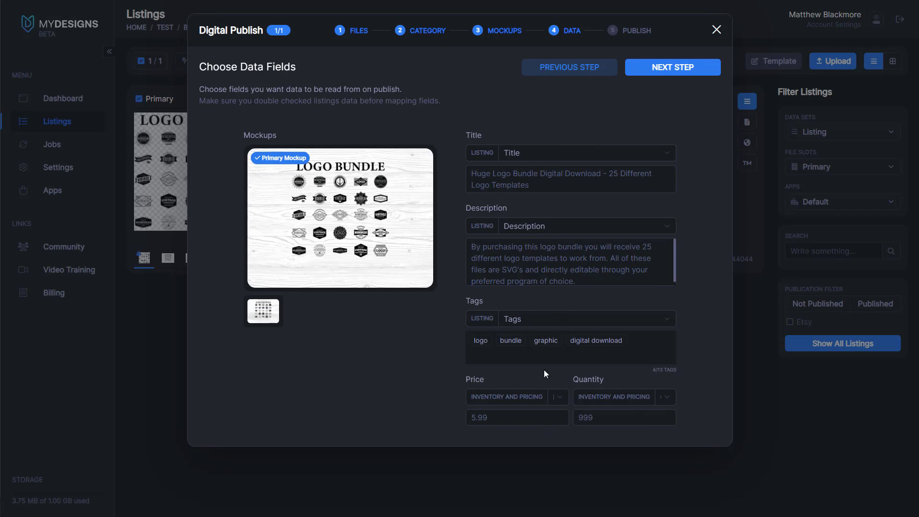
pyautogui.click(636, 68)
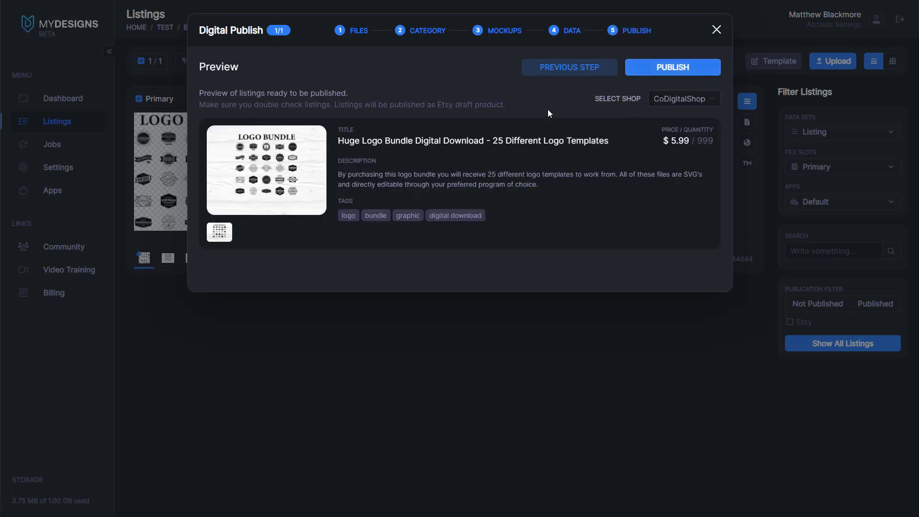
pyautogui.click(675, 71)
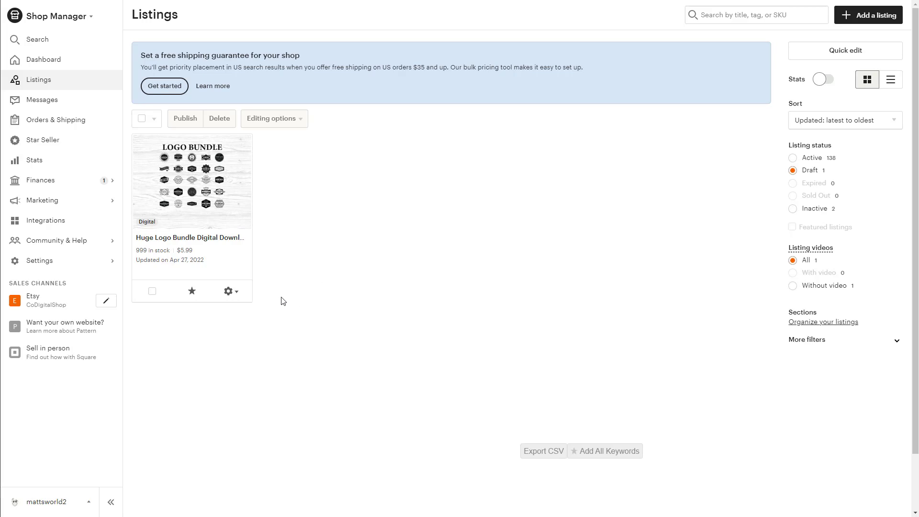
# Select the logo bundle draft in Shop Manager, cancel its live publishing, and return to MyDesigns
pyautogui.click(152, 291)
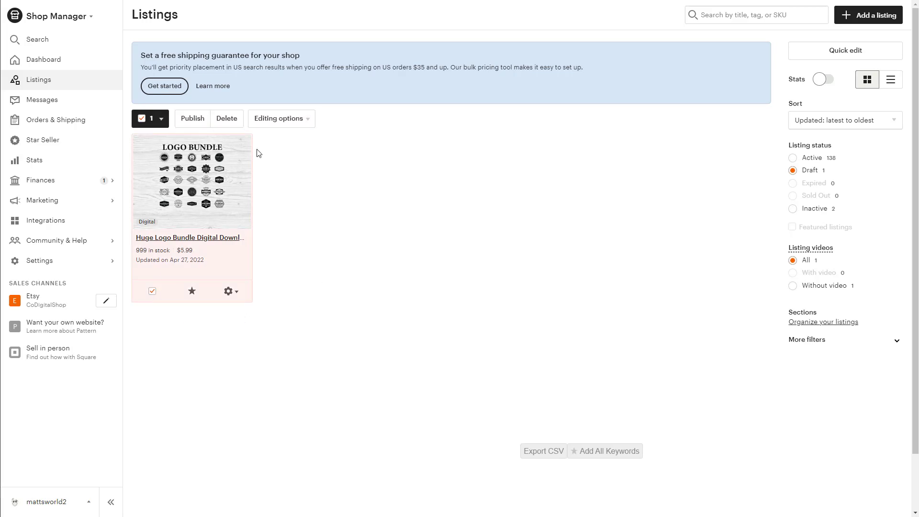
pyautogui.click(192, 118)
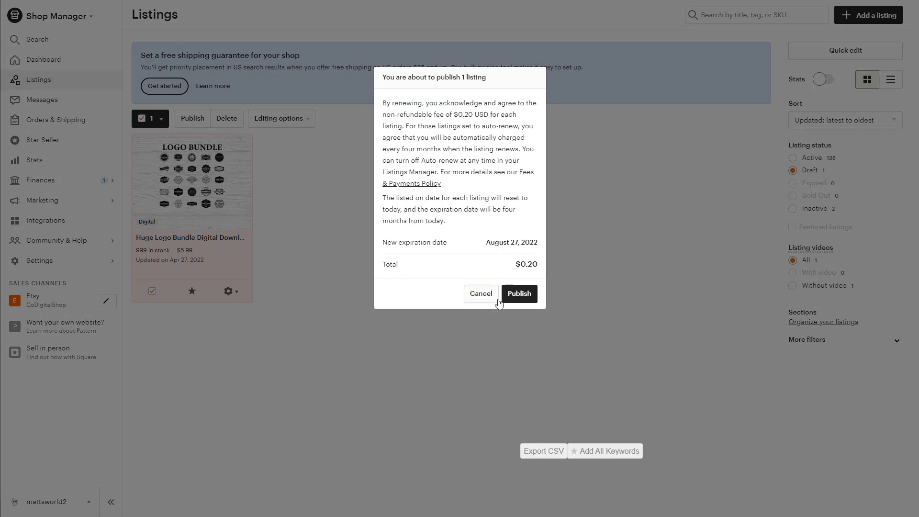
pyautogui.click(478, 294)
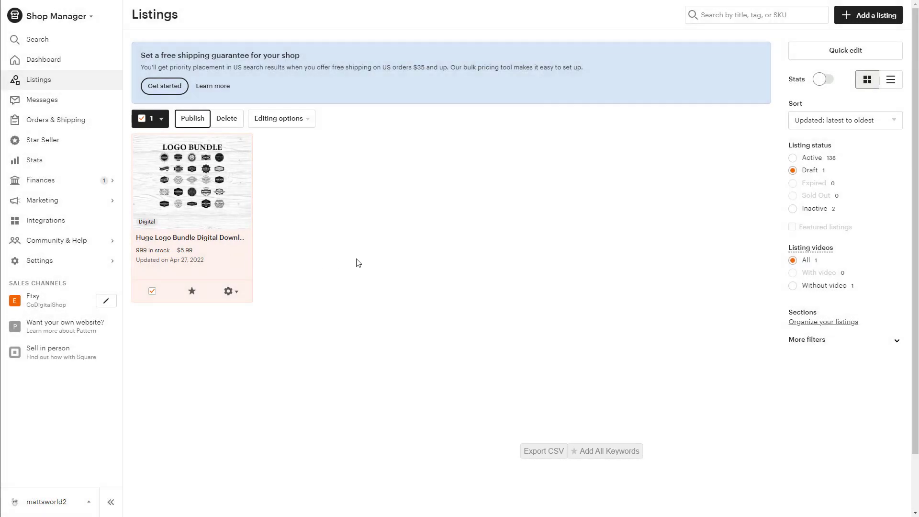
pyautogui.hotkey('ctrl', 'Tab')
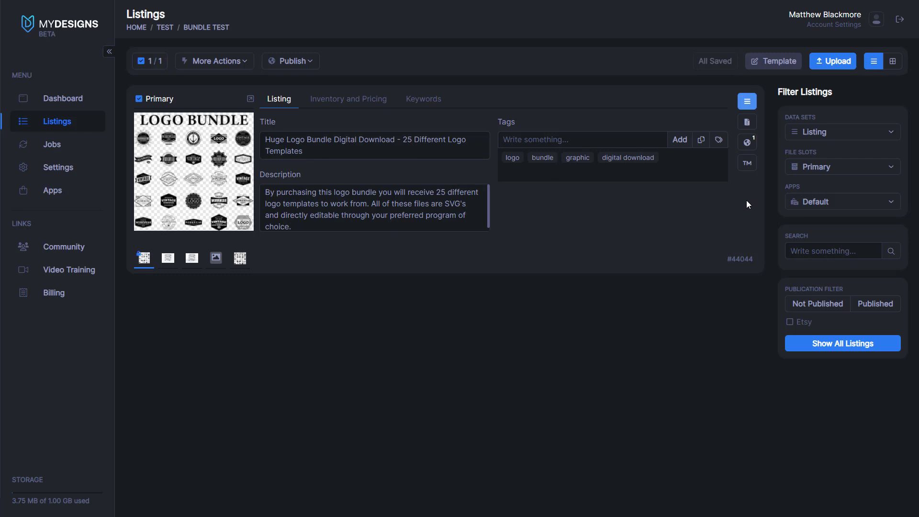
# Open the listing card's Publications view to see the Etsy entry at $5.99 / 999x
pyautogui.click(746, 142)
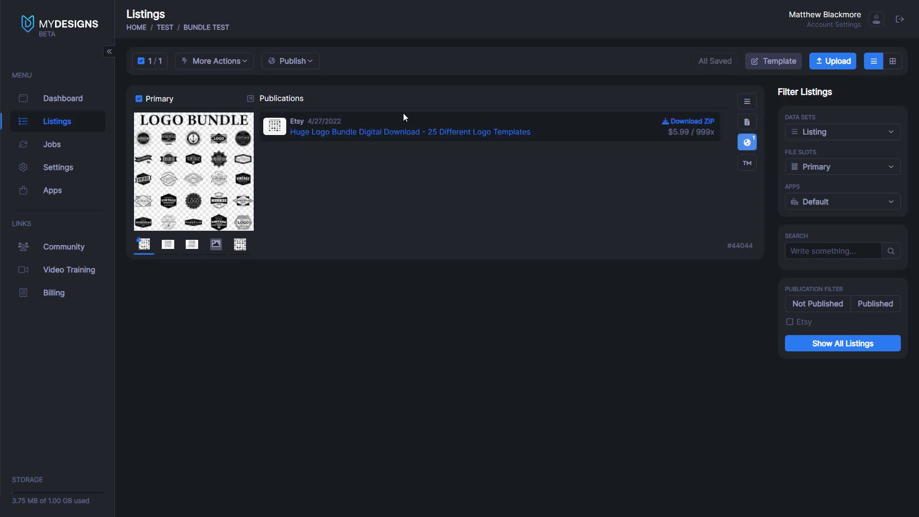